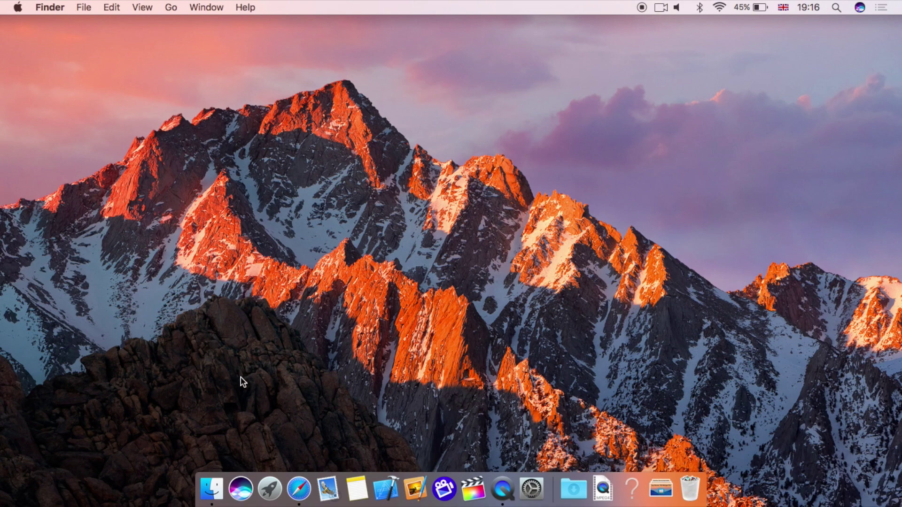
Launch Safari and play the Final Cut Pro clip-effects video on the Apple Support page.
{"action": "left_click", "coordinate": [299, 488]}
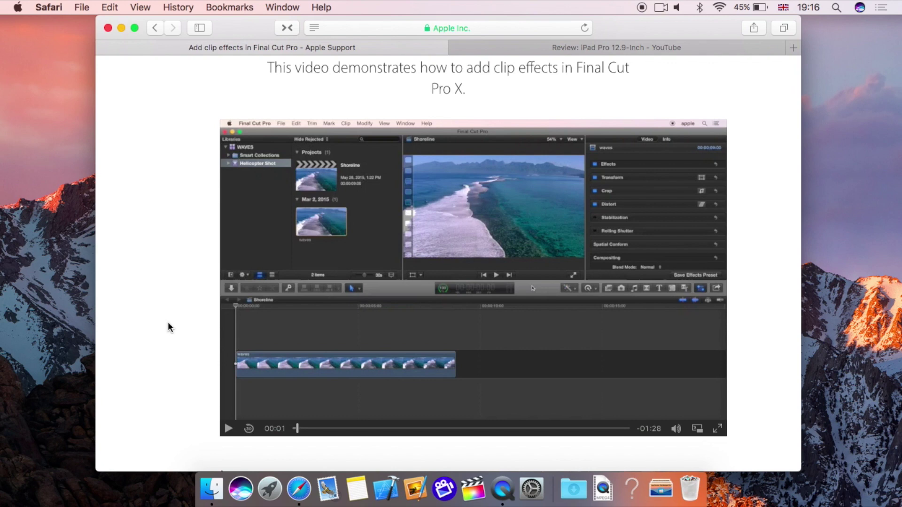
{"action": "scroll", "coordinate": [191, 250], "scroll_direction": "up", "scroll_amount": 3}
{"action": "scroll", "coordinate": [191, 250], "scroll_direction": "down", "scroll_amount": 5}
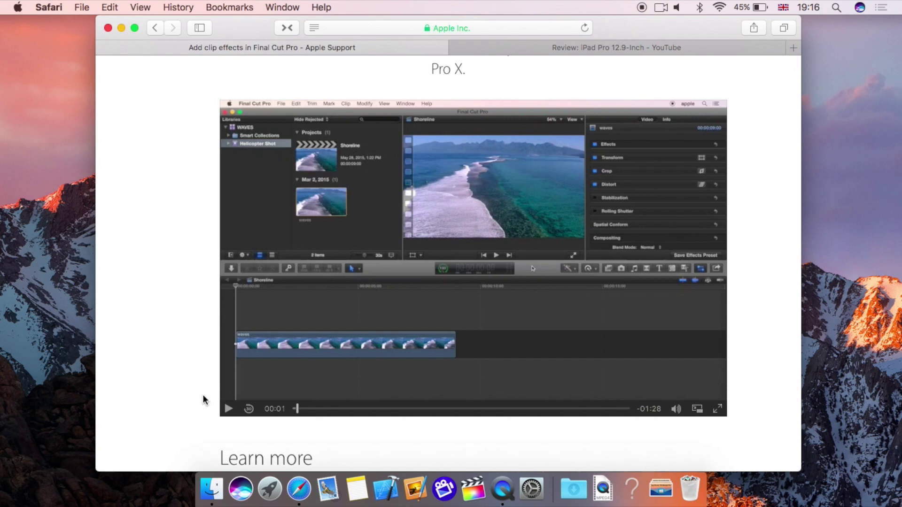
{"action": "left_click", "coordinate": [229, 407]}
Pop the clip-effects video into Picture in Picture, minimise Safari, resume playback, then launch System Preferences.
{"action": "left_click", "coordinate": [697, 410]}
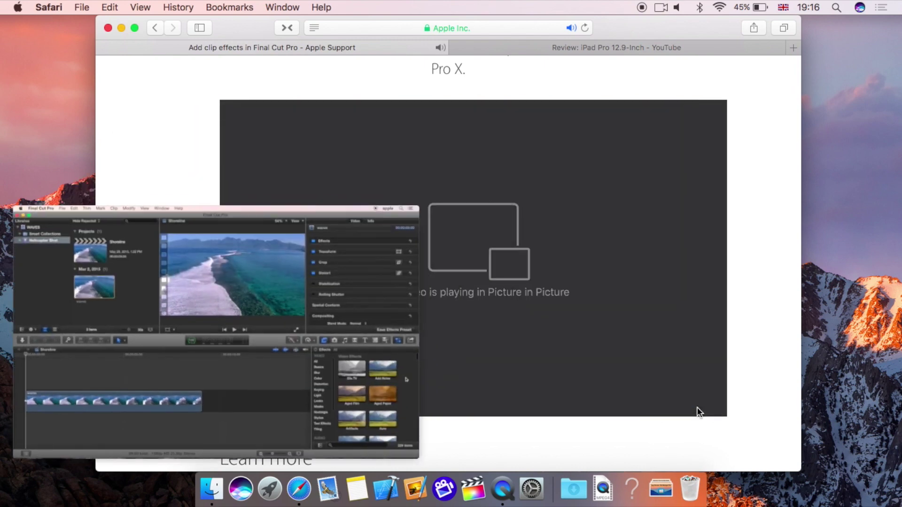
{"action": "mouse_move", "coordinate": [403, 372]}
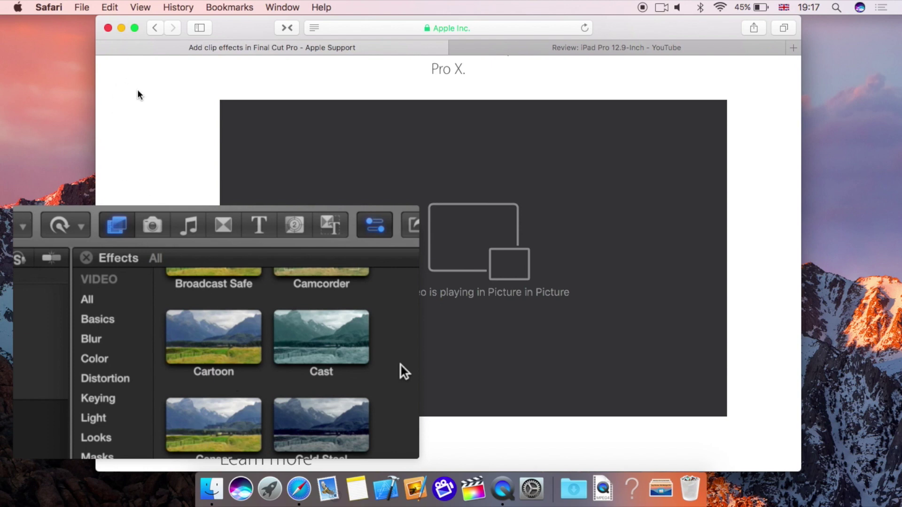
{"action": "left_click_drag", "start_coordinate": [256, 29], "coordinate": [277, 33]}
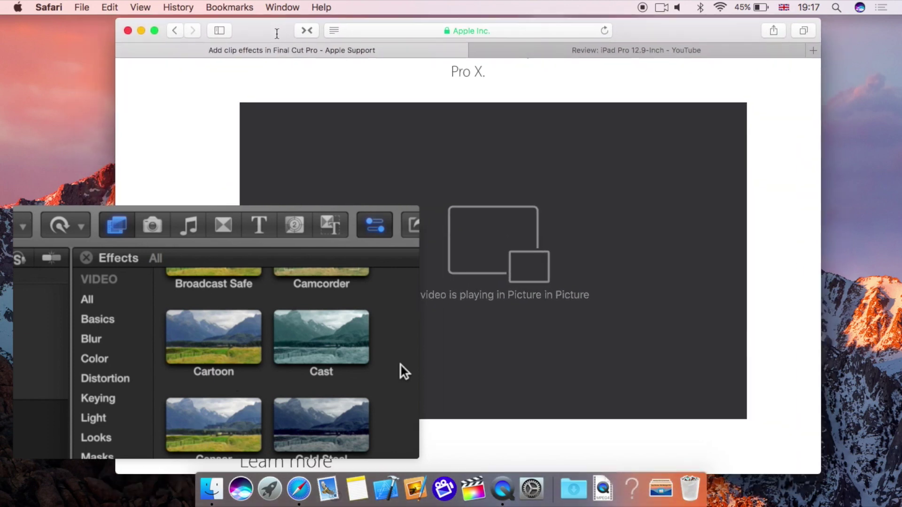
{"action": "left_click", "coordinate": [140, 30]}
{"action": "mouse_move", "coordinate": [105, 274]}
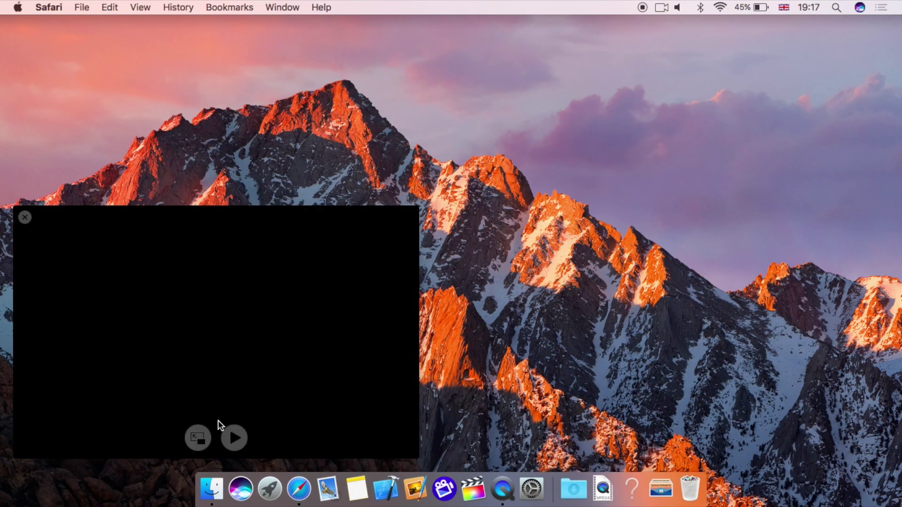
{"action": "left_click", "coordinate": [241, 445]}
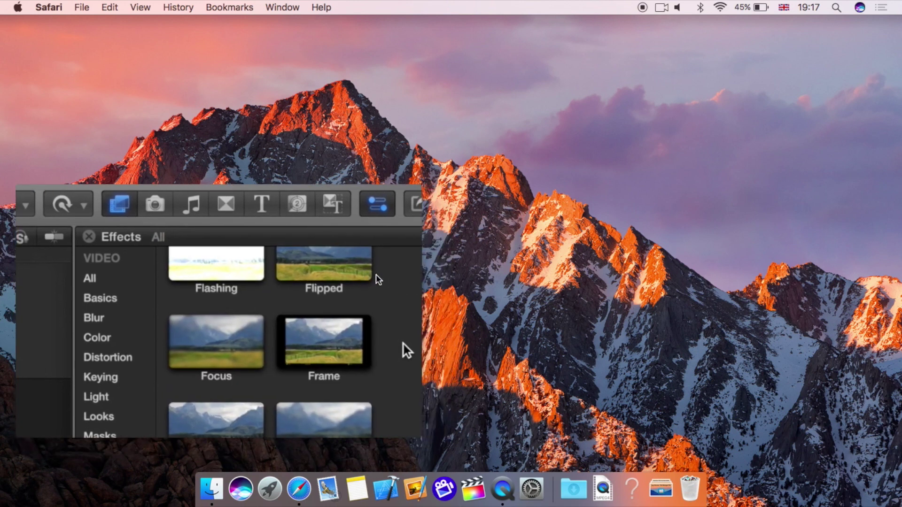
{"action": "left_click", "coordinate": [532, 488]}
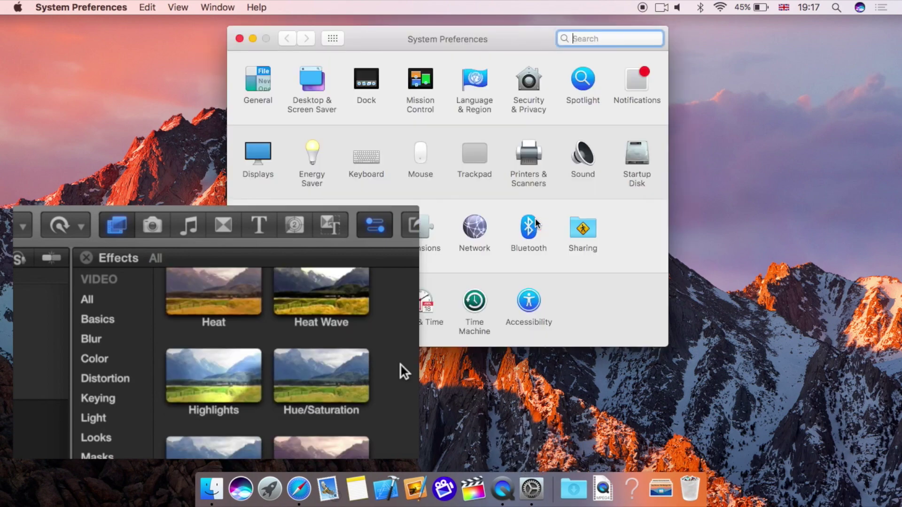
Reposition the floating video beside System Preferences, keep it playing, and lower the system volume.
{"action": "left_click_drag", "start_coordinate": [356, 258], "coordinate": [321, 271]}
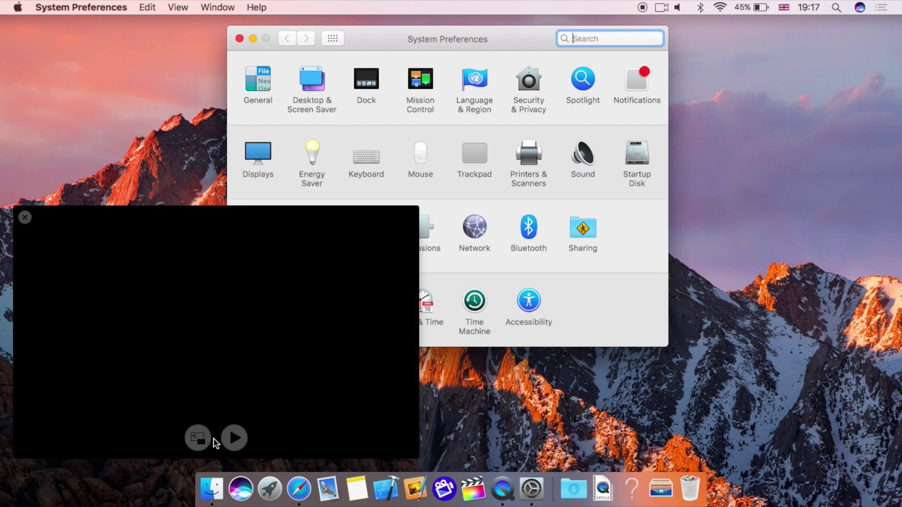
{"action": "left_click", "coordinate": [235, 443]}
{"action": "left_click", "coordinate": [238, 445]}
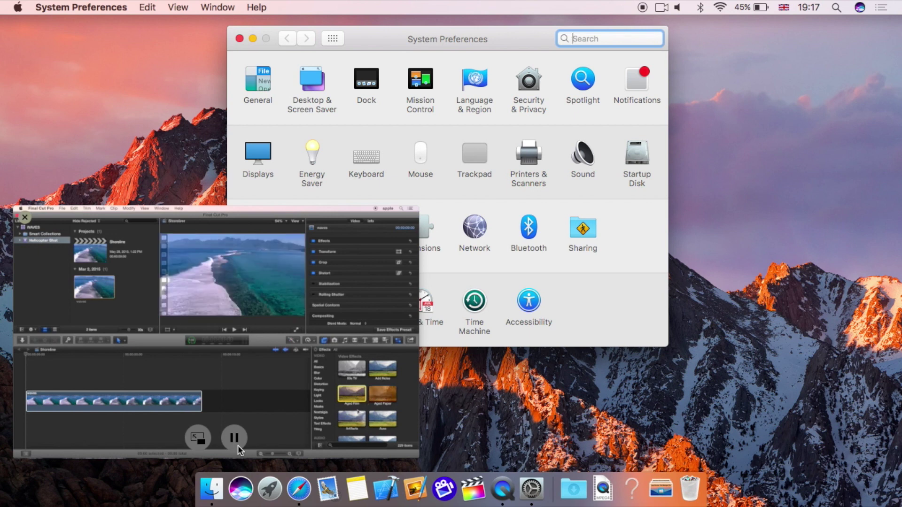
{"action": "key", "text": "XF86AudioRaiseVolume"}
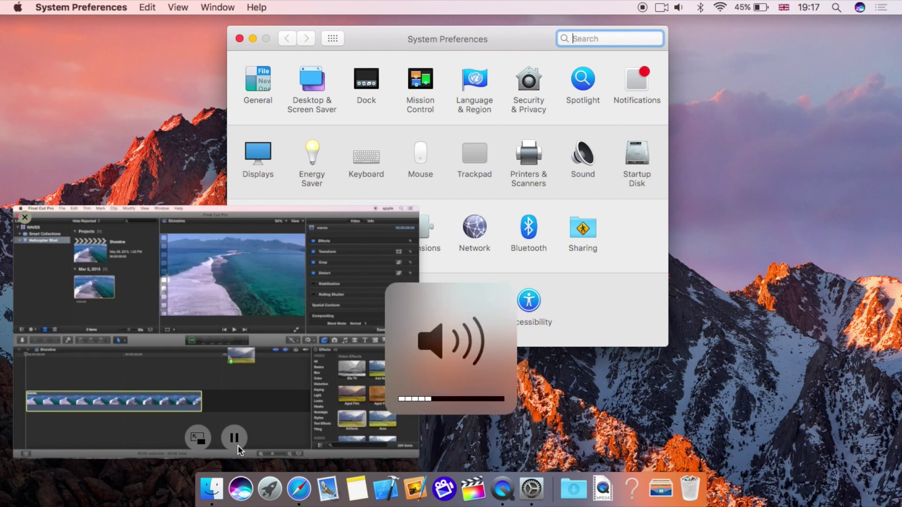
{"action": "key", "text": "XF86AudioLowerVolume"}
{"action": "key", "text": "XF86AudioLowerVolume"}
{"action": "key", "text": "XF86AudioLowerVolume"}
{"action": "key", "text": "XF86AudioLowerVolume"}
{"action": "key", "text": "XF86AudioLowerVolume"}
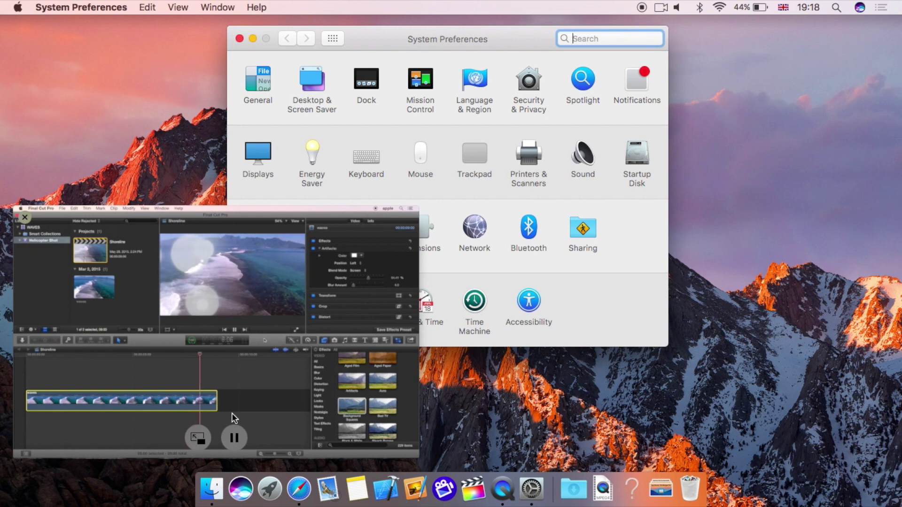
{"action": "left_click", "coordinate": [234, 437]}
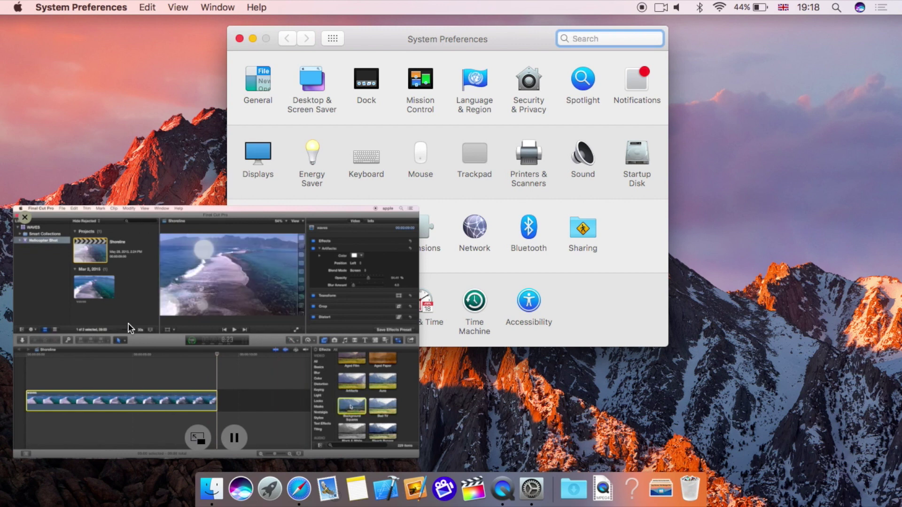
Drag the floating video across the screen and back, settling it in the top-left corner.
{"action": "left_click_drag", "start_coordinate": [129, 333], "coordinate": [119, 112]}
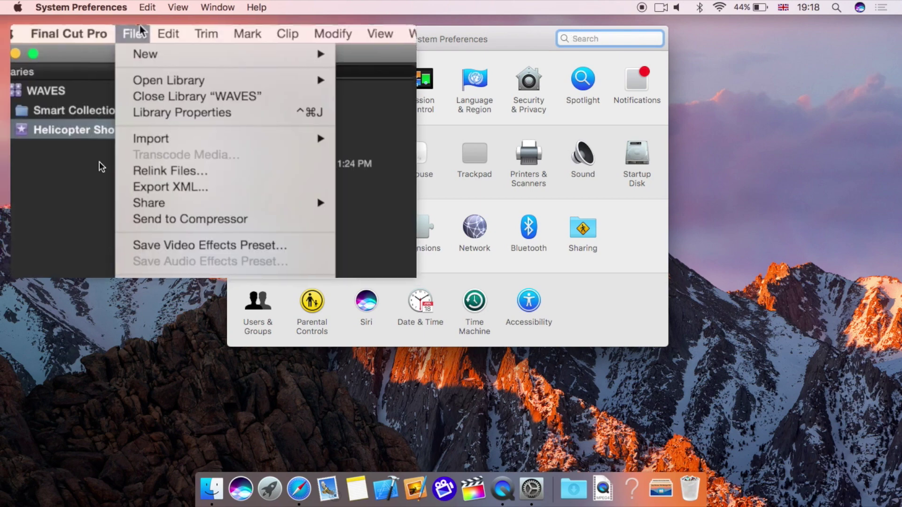
{"action": "left_click_drag", "start_coordinate": [174, 217], "coordinate": [686, 239]}
{"action": "left_click_drag", "start_coordinate": [777, 254], "coordinate": [765, 387]}
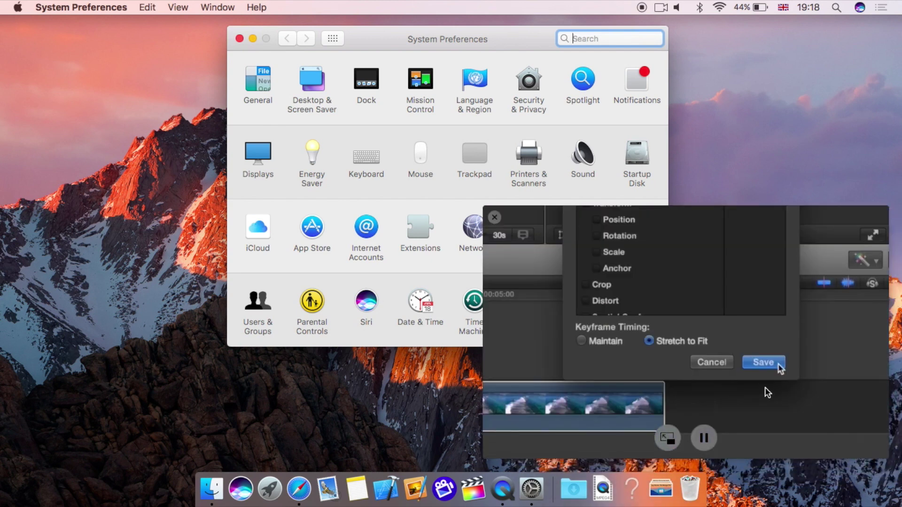
{"action": "left_click_drag", "start_coordinate": [767, 393], "coordinate": [296, 212]}
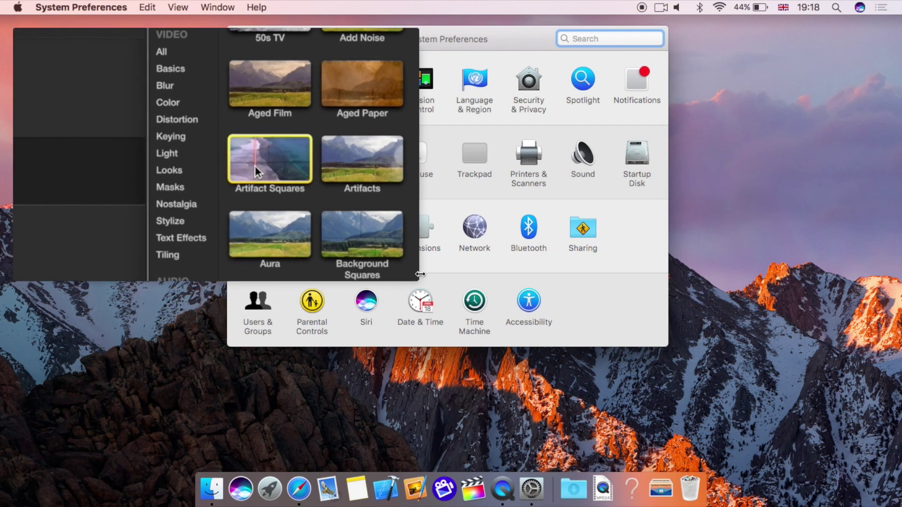
Shrink the floating video window and move it to the top-right corner.
{"action": "left_click_drag", "start_coordinate": [420, 274], "coordinate": [523, 366]}
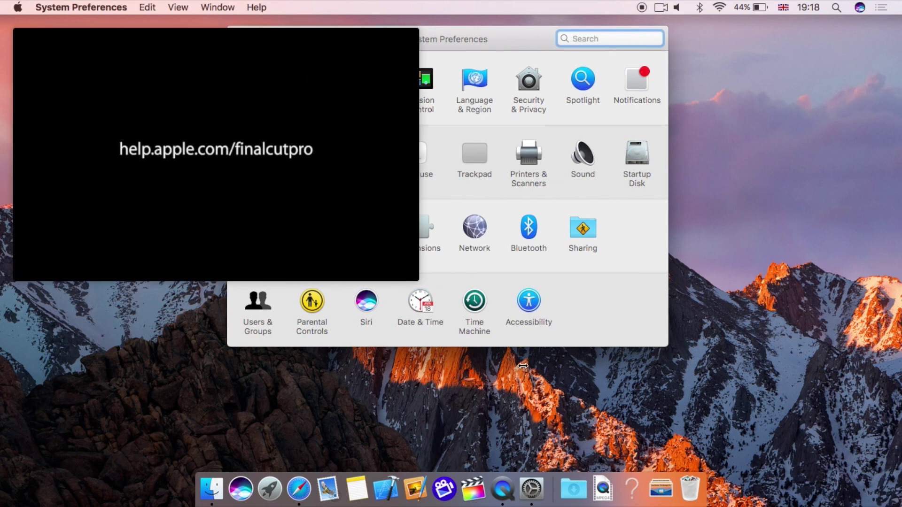
{"action": "left_click", "coordinate": [234, 260]}
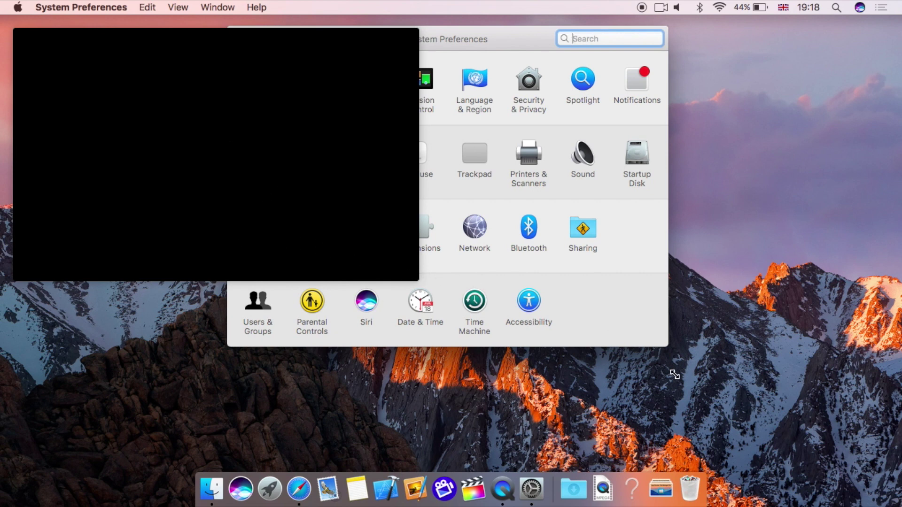
{"action": "left_click_drag", "start_coordinate": [415, 277], "coordinate": [281, 218]}
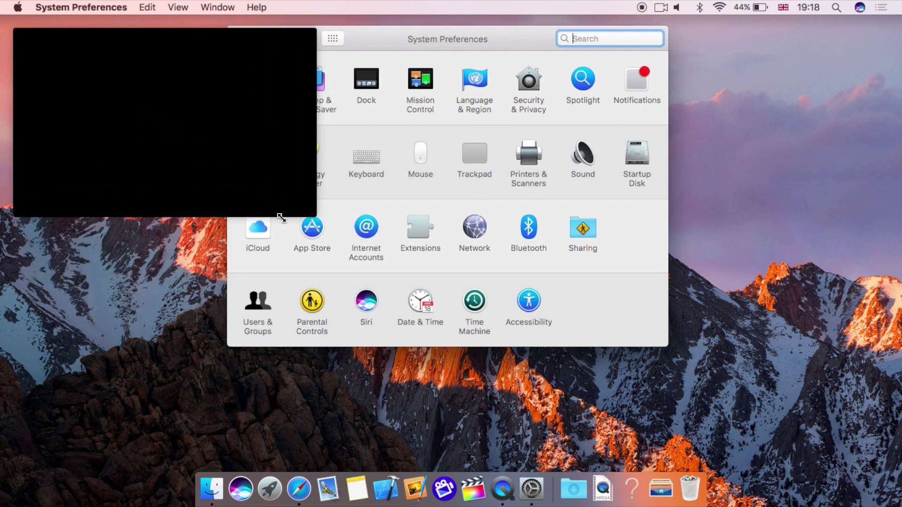
{"action": "left_click_drag", "start_coordinate": [203, 175], "coordinate": [793, 281]}
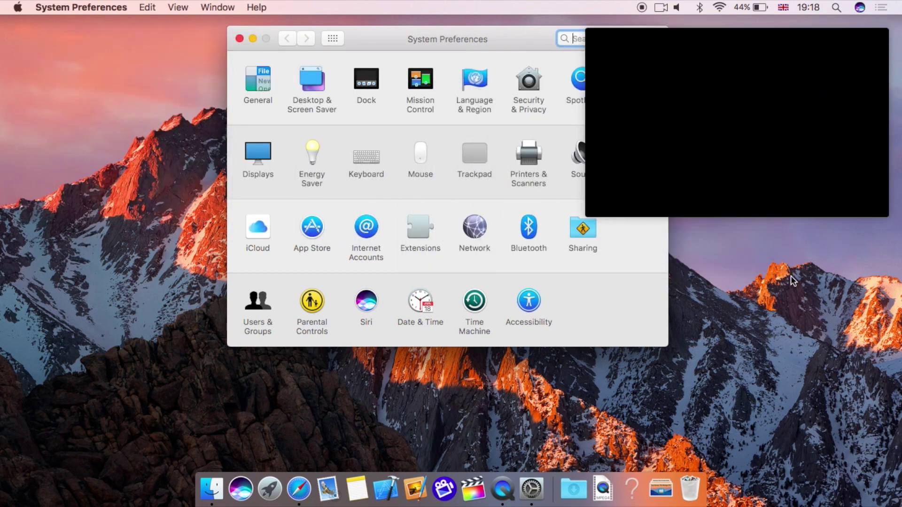
{"action": "mouse_move", "coordinate": [822, 163]}
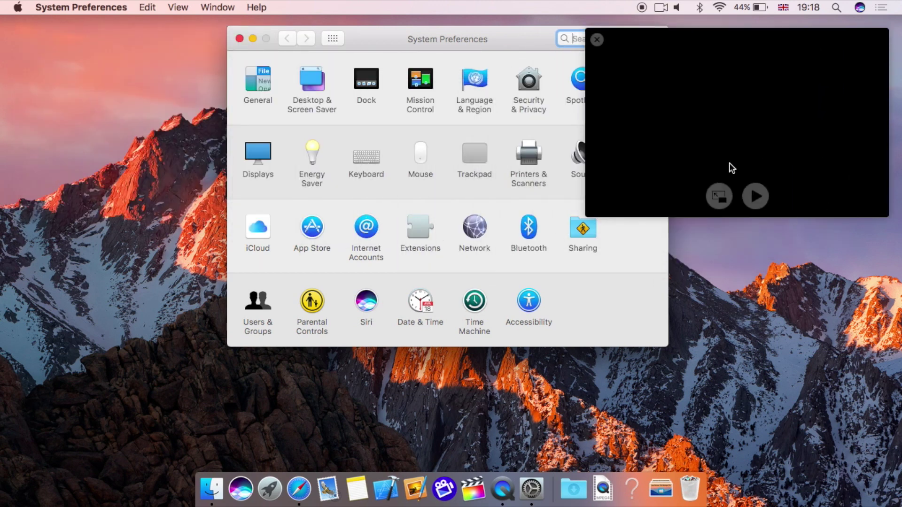
Return the clip-effects video to its page and close the Apple Support tab, leaving the iPad Pro review.
{"action": "left_click", "coordinate": [718, 193]}
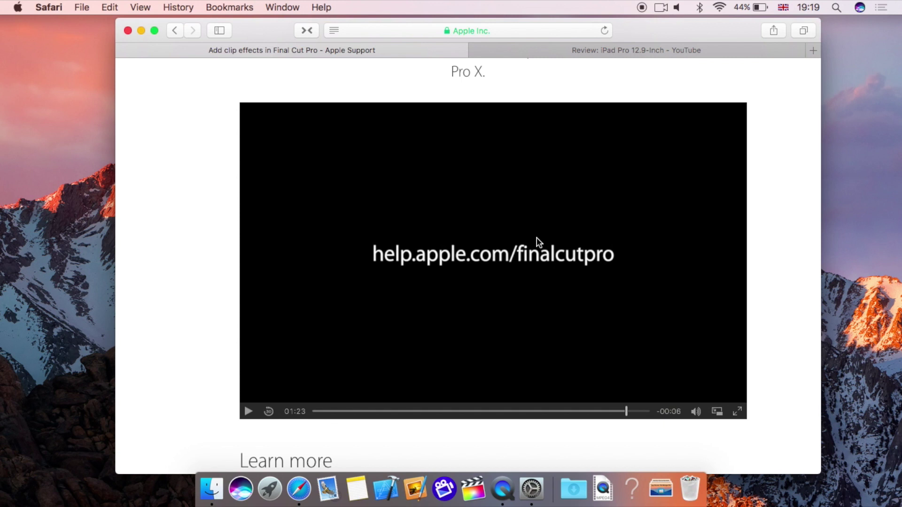
{"action": "scroll", "coordinate": [226, 282], "scroll_direction": "up", "scroll_amount": 4}
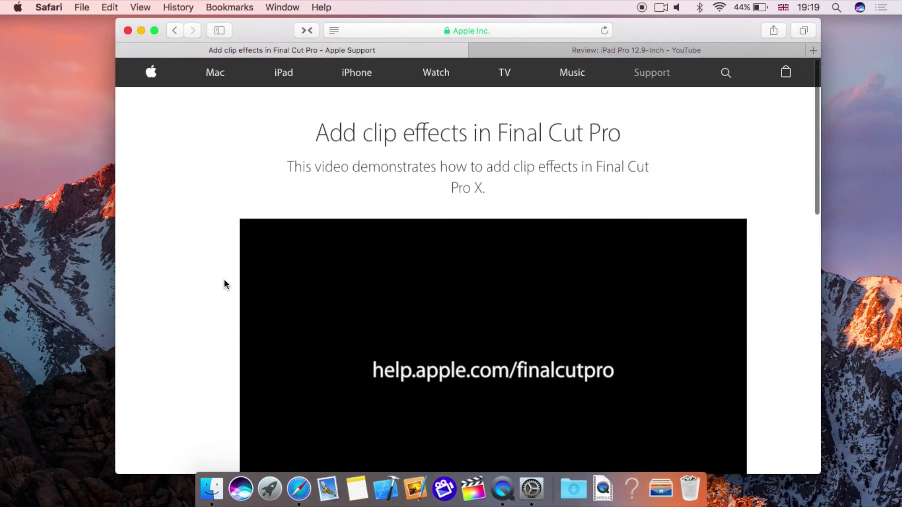
{"action": "scroll", "coordinate": [224, 279], "scroll_direction": "down", "scroll_amount": 5}
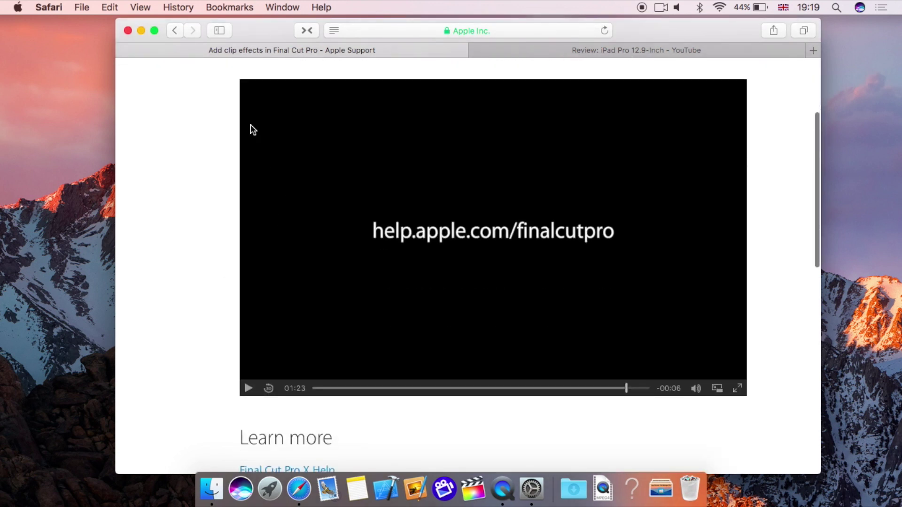
{"action": "left_click", "coordinate": [123, 50]}
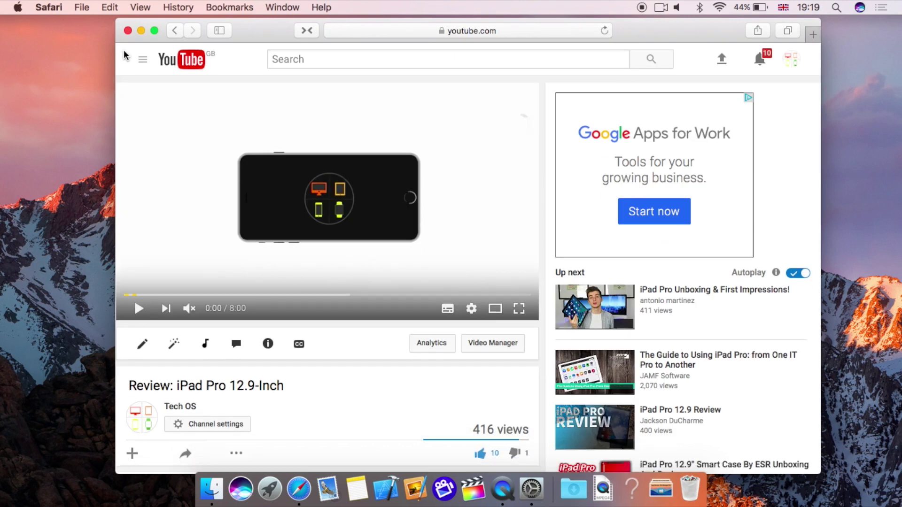
Send the YouTube iPad Pro review into Picture in Picture from Safari's video menu and minimise Safari.
{"action": "right_click", "coordinate": [356, 222]}
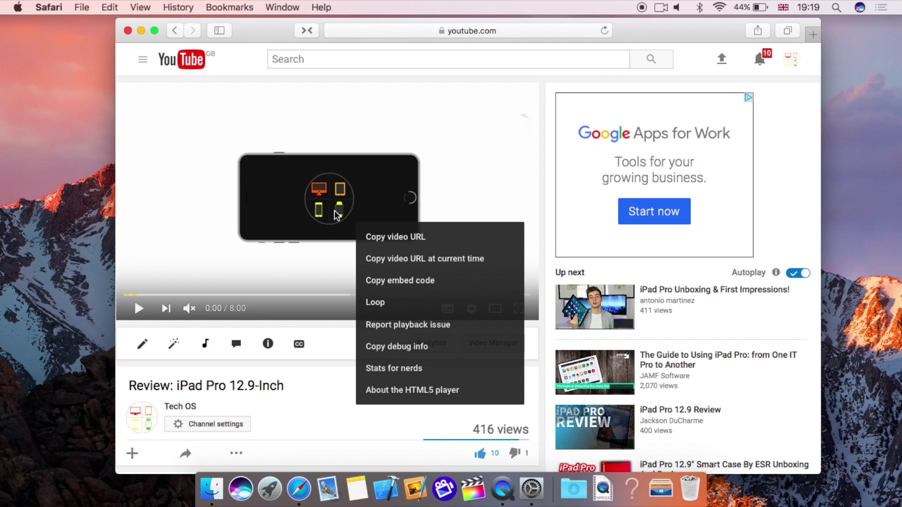
{"action": "right_click", "coordinate": [335, 211]}
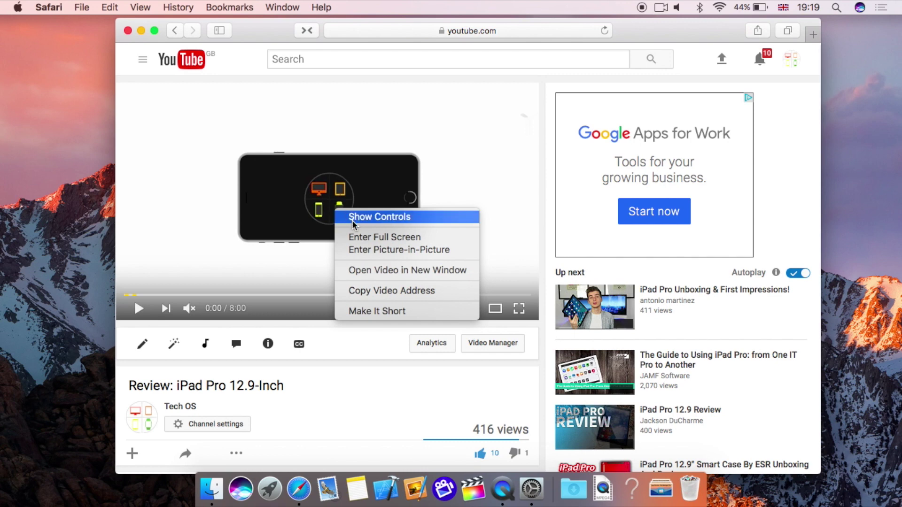
{"action": "left_click", "coordinate": [354, 250]}
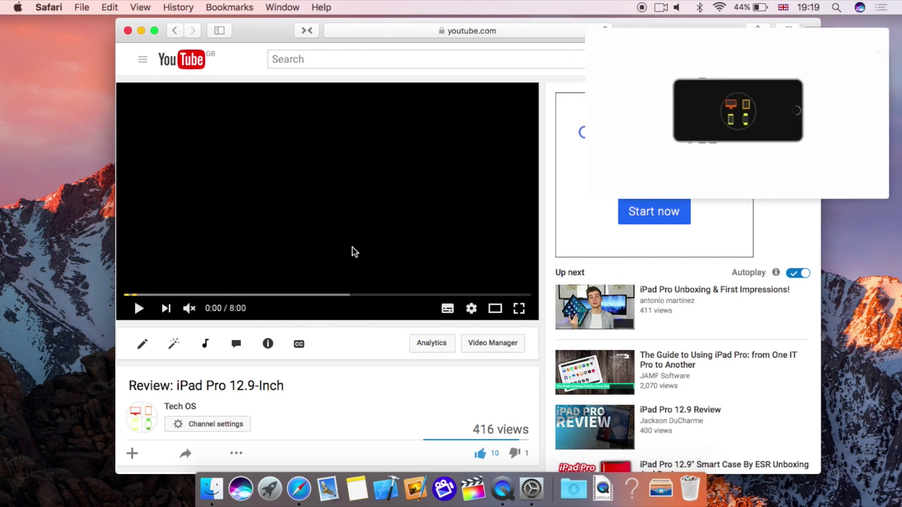
{"action": "left_click", "coordinate": [141, 30]}
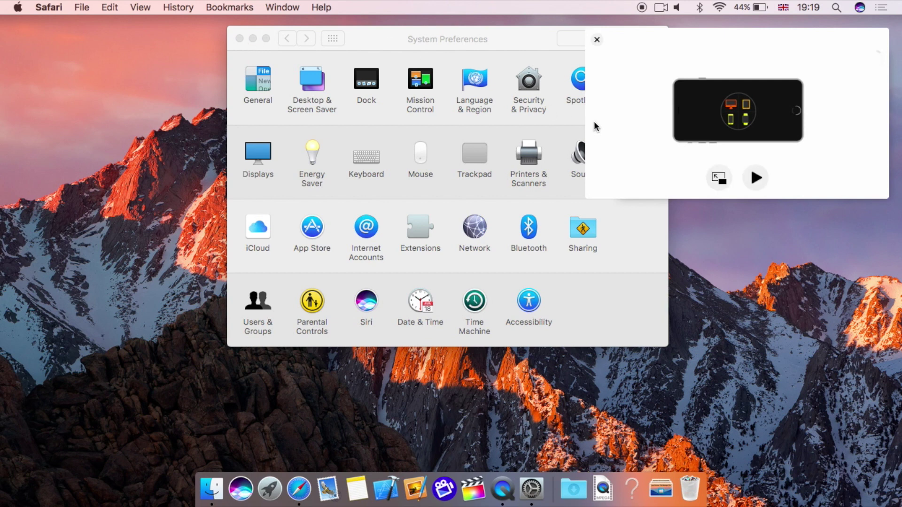
Play the floating review, enlarge it, and move it around the corners, ending top-left.
{"action": "left_click_drag", "start_coordinate": [596, 125], "coordinate": [121, 105]}
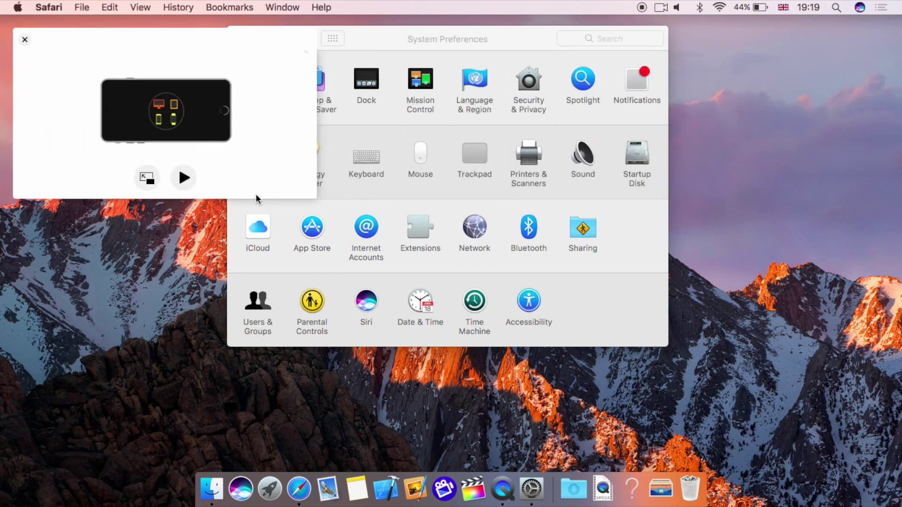
{"action": "left_click", "coordinate": [184, 177]}
{"action": "left_click_drag", "start_coordinate": [314, 197], "coordinate": [611, 342]}
{"action": "mouse_move", "coordinate": [421, 151]}
{"action": "left_click_drag", "start_coordinate": [238, 163], "coordinate": [775, 322]}
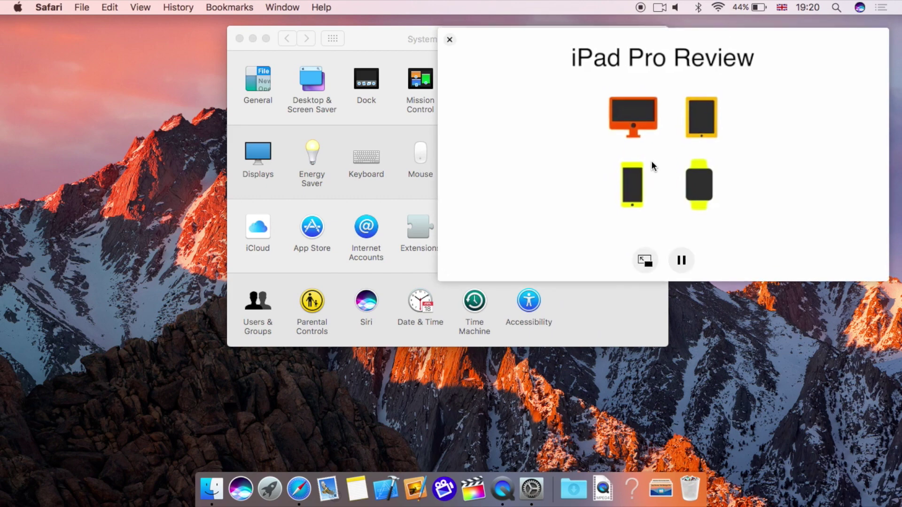
{"action": "left_click_drag", "start_coordinate": [652, 161], "coordinate": [249, 343]}
{"action": "left_click_drag", "start_coordinate": [117, 276], "coordinate": [100, 131]}
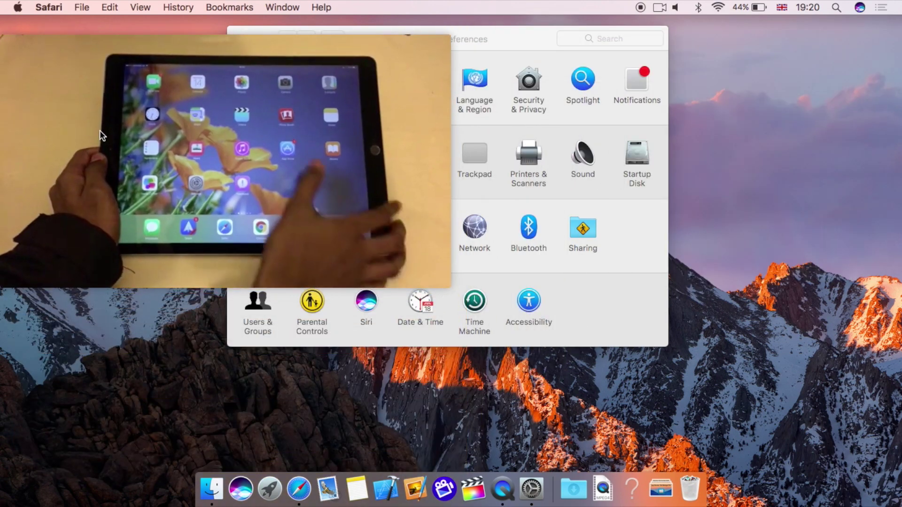
{"action": "mouse_move", "coordinate": [146, 153]}
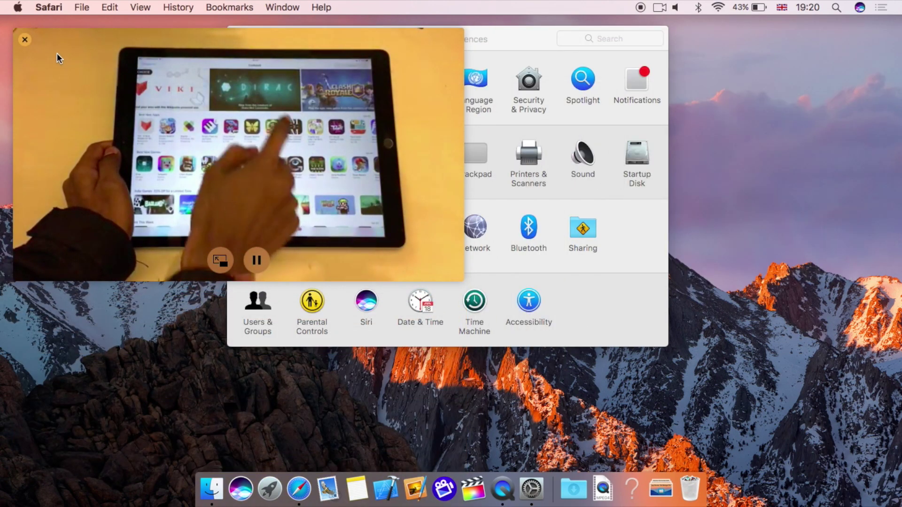
{"action": "mouse_move", "coordinate": [262, 270]}
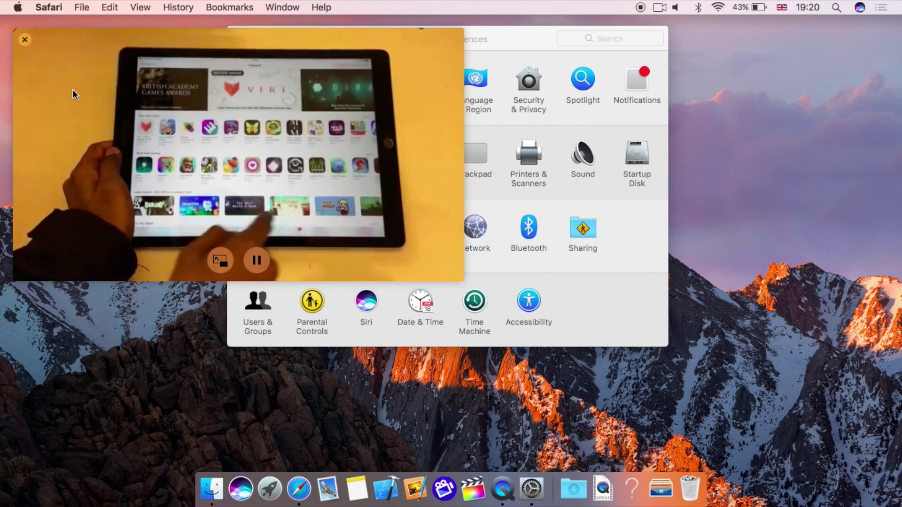
Close the Picture in Picture video, restore Safari from the Dock, and close its window.
{"action": "left_click", "coordinate": [23, 42]}
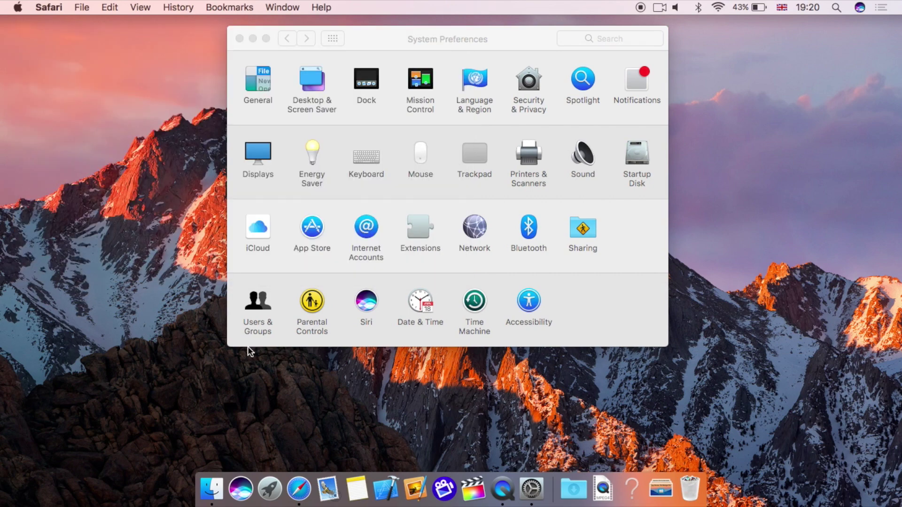
{"action": "left_click", "coordinate": [300, 499]}
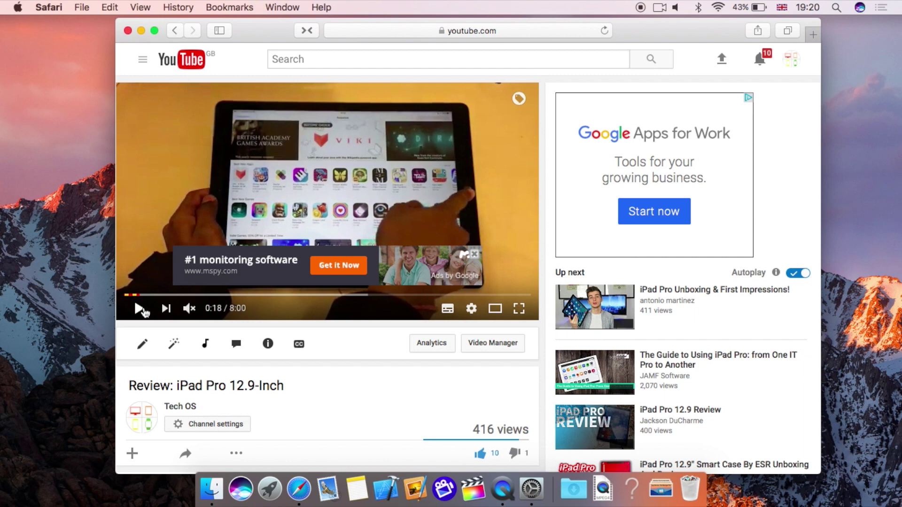
{"action": "left_click", "coordinate": [128, 31]}
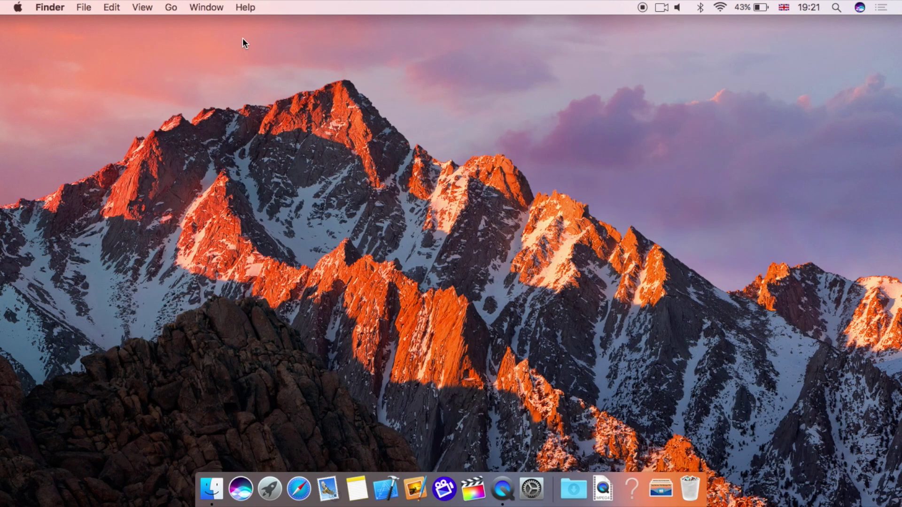